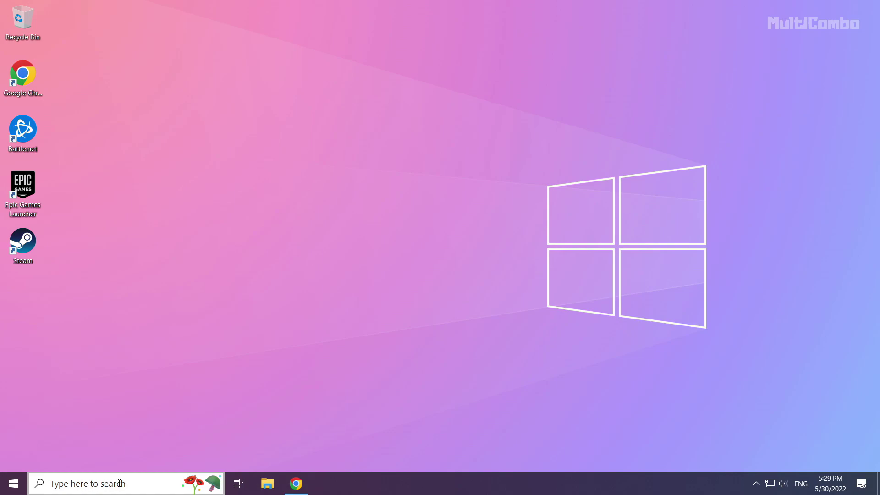
- Search Windows for 'device manager' and open Device Manager from the results
left_click(119, 484)
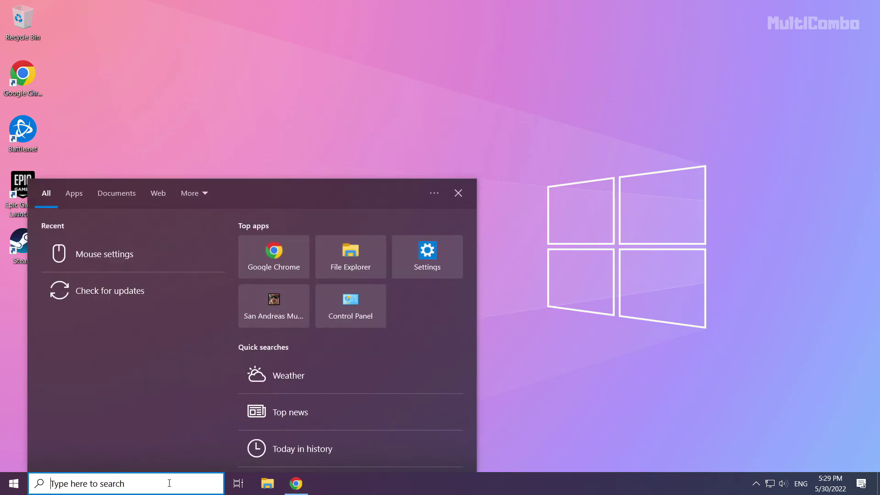
type("dev")
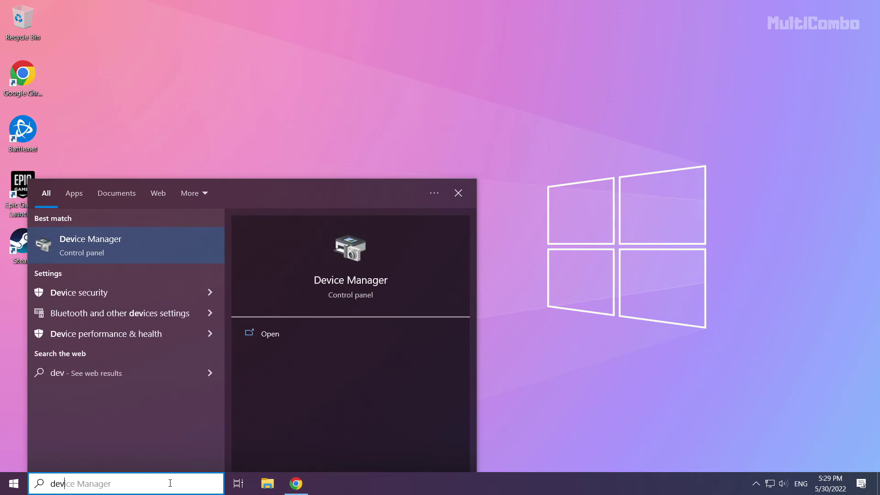
type("ice manager")
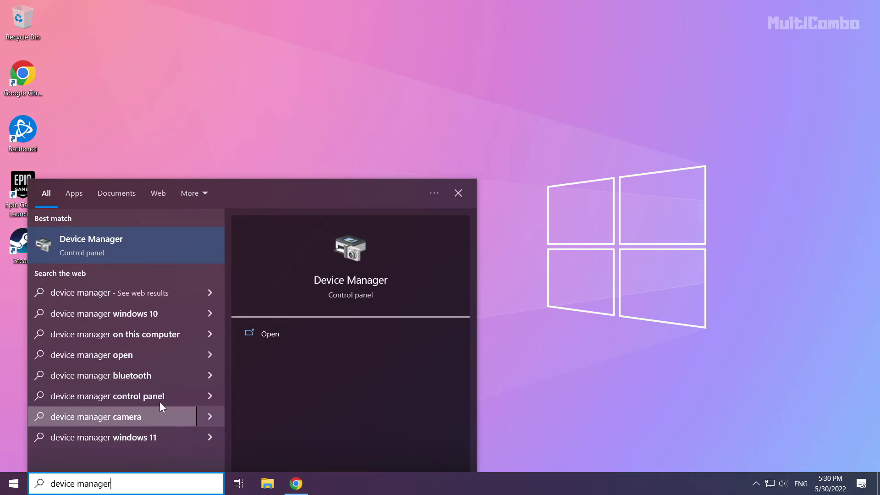
left_click(74, 240)
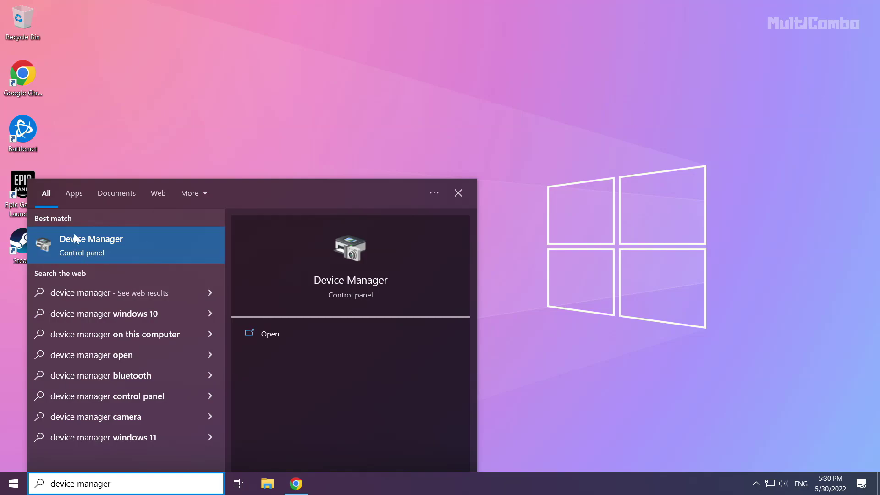
left_click(100, 244)
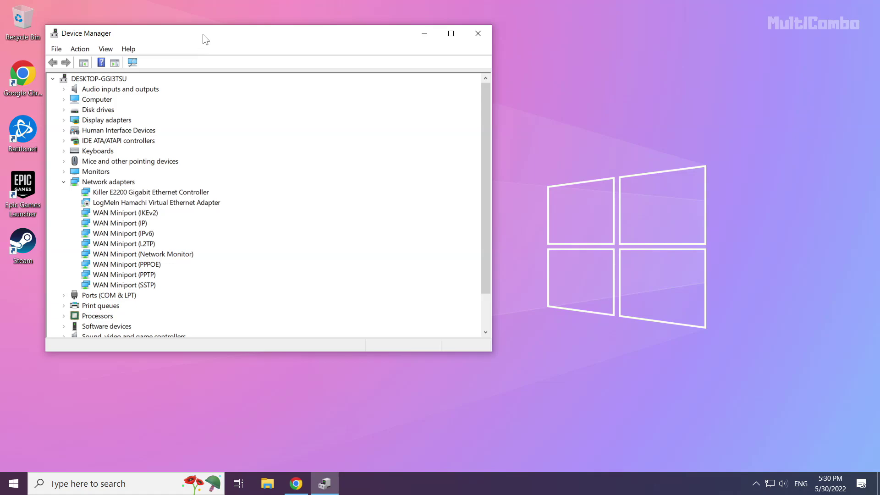
- Under Display adapters, auto-search for a newer NVIDIA GeForce GTX 1050 Ti driver; it is already current
left_click_drag(203, 35, 371, 81)
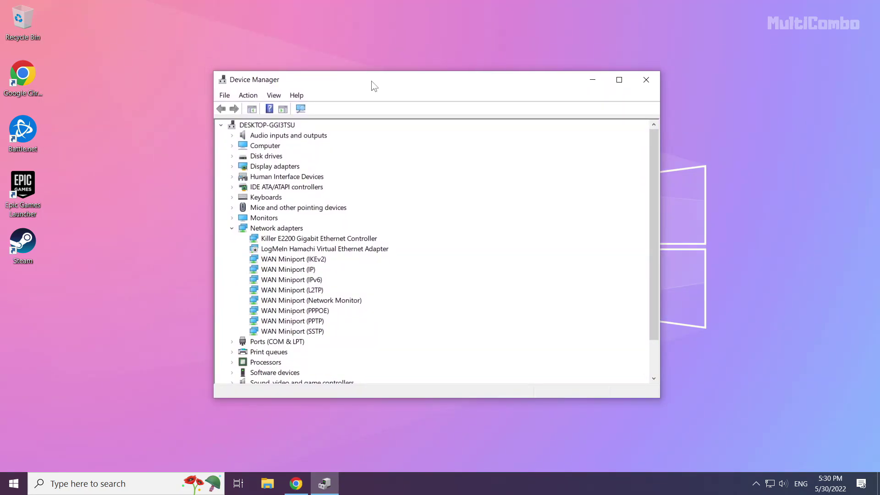
left_click(242, 168)
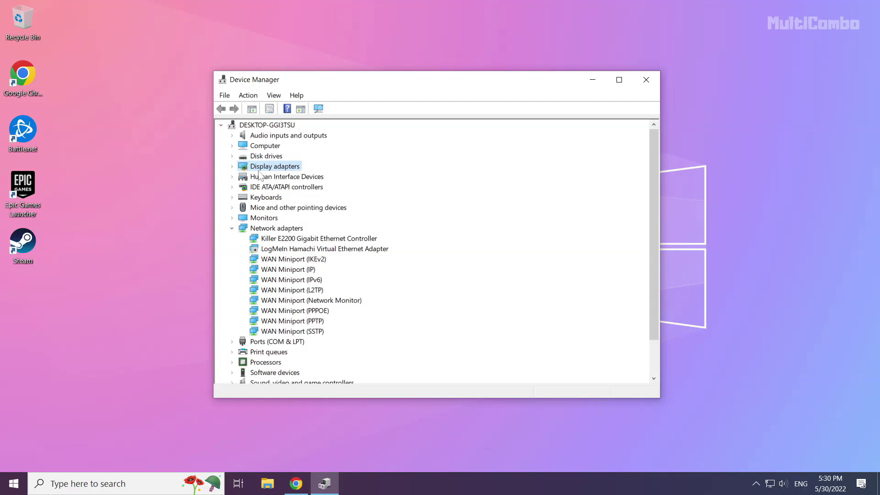
left_click(231, 168)
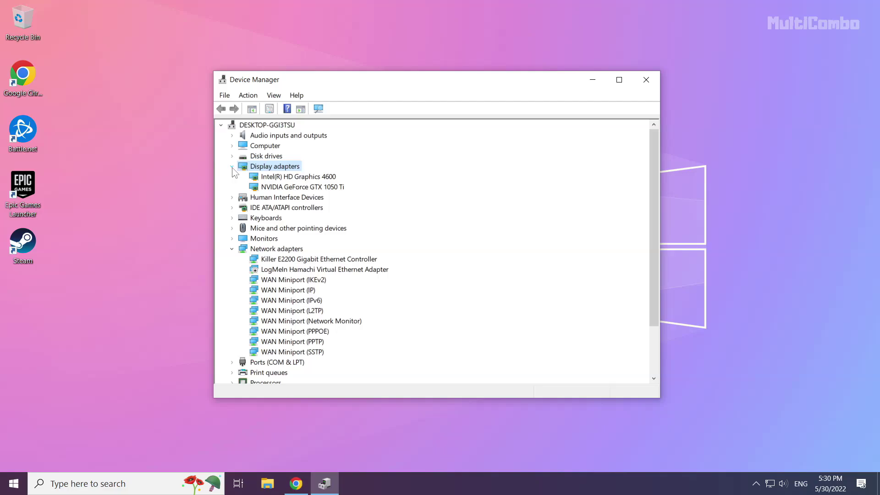
left_click(286, 188)
left_click(286, 177)
left_click(280, 188)
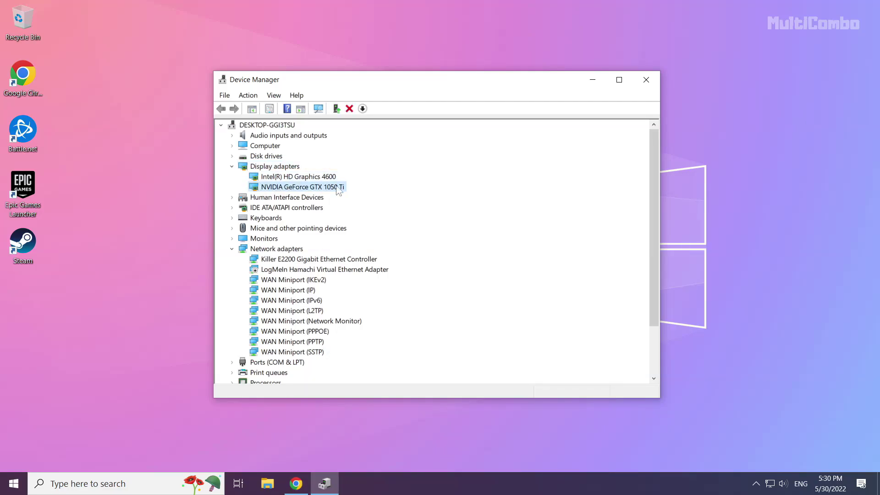
right_click(287, 190)
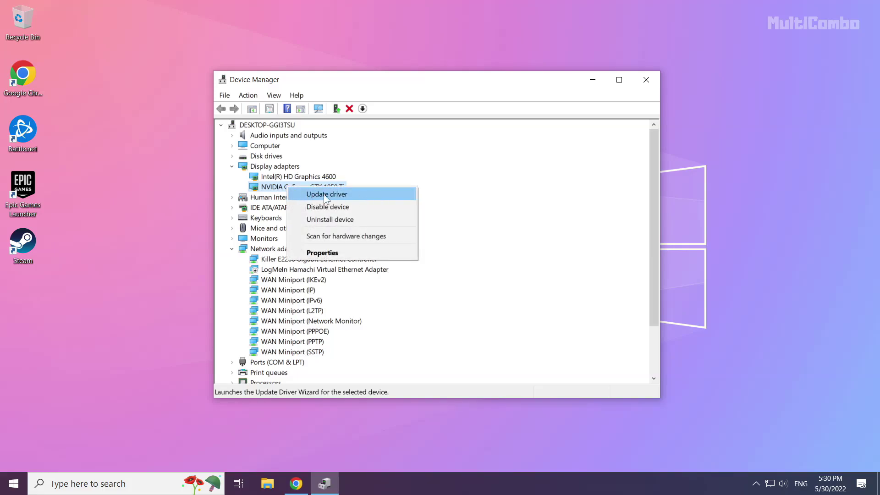
left_click(341, 196)
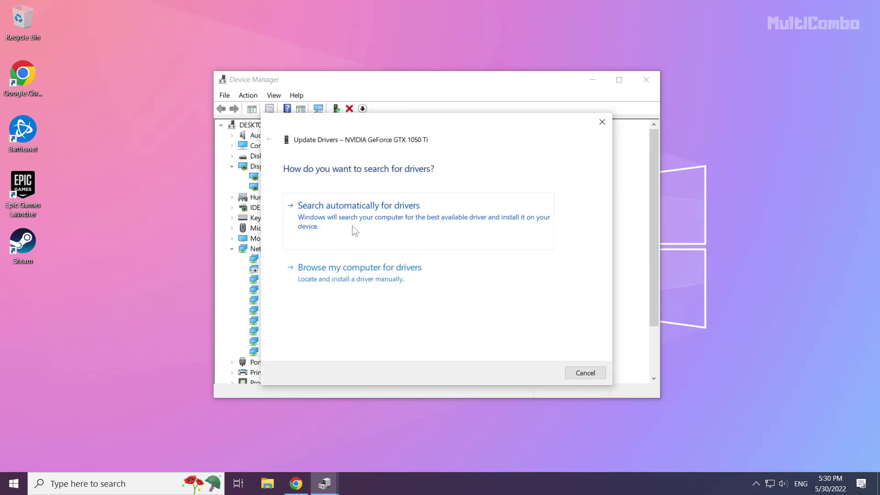
left_click(396, 235)
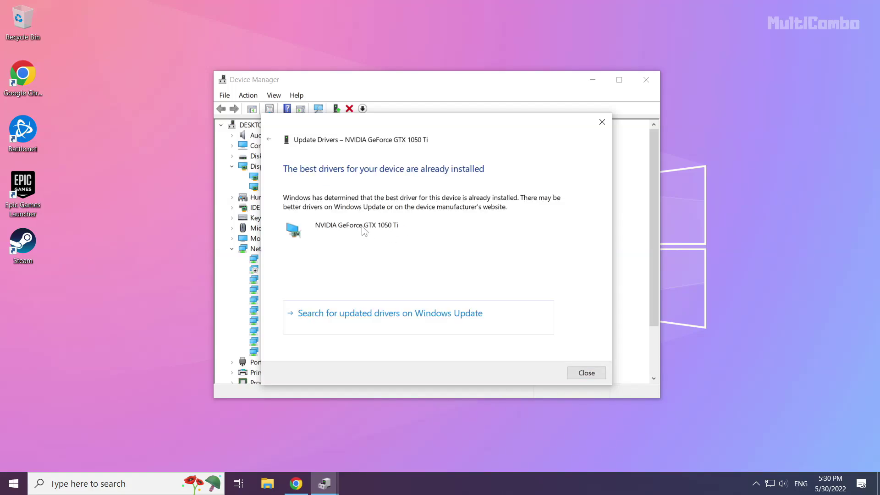
left_click(587, 373)
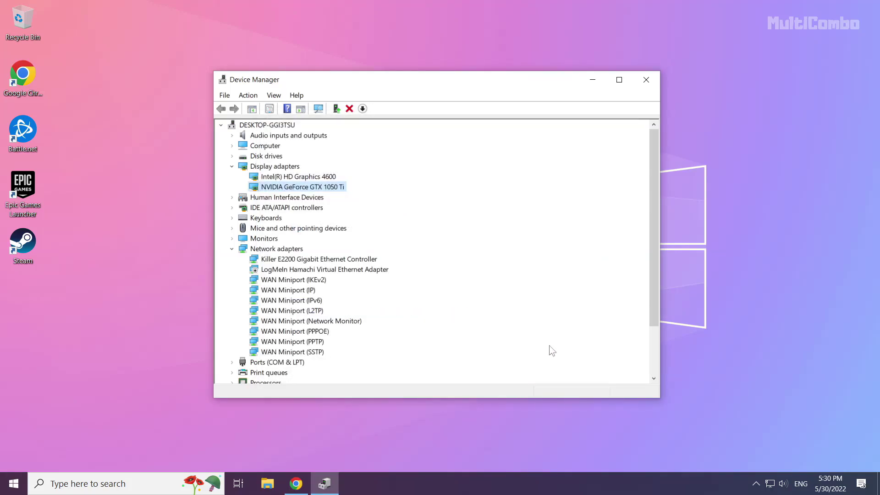
- Auto-search for a newer Intel(R) HD Graphics 4600 driver, find it current, and close Device Manager
left_click(276, 178)
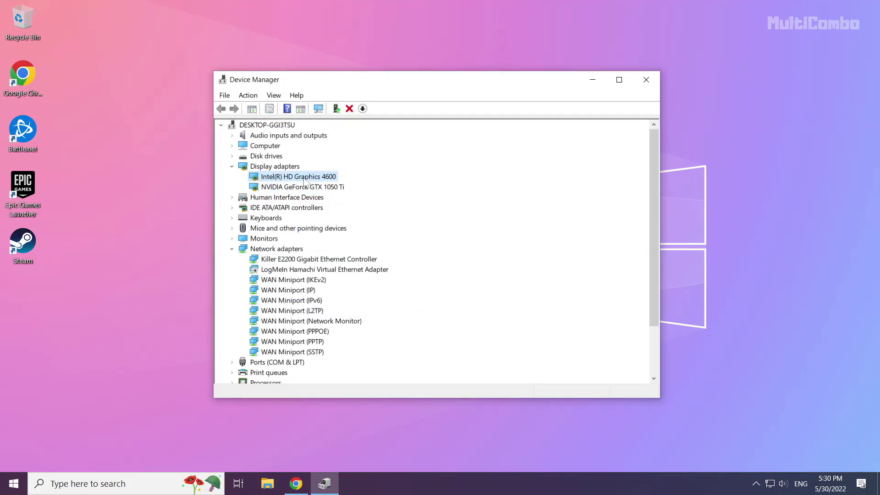
right_click(297, 178)
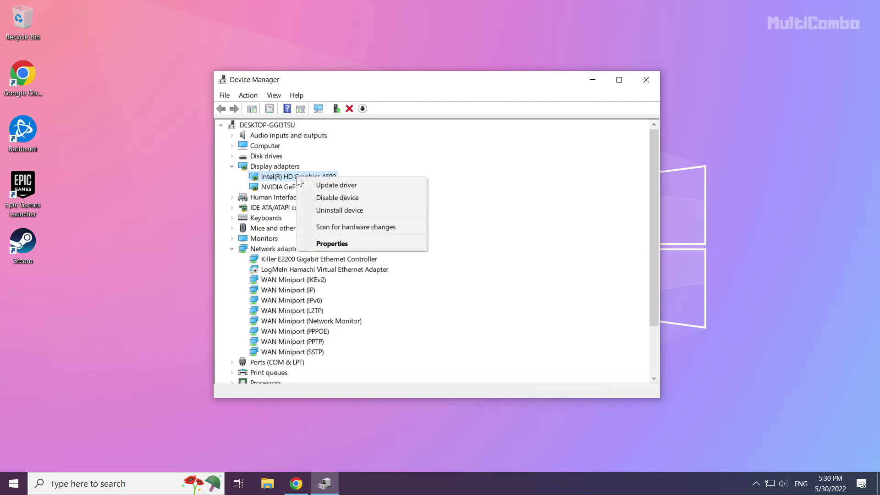
left_click(369, 188)
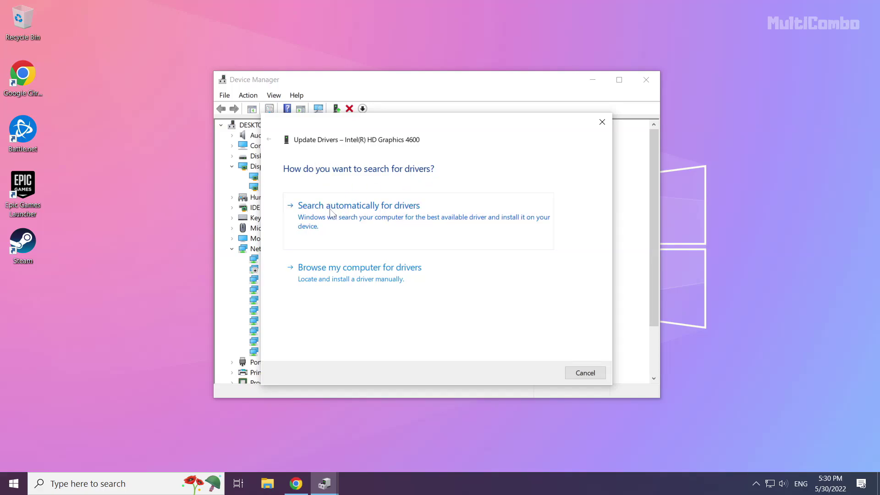
left_click(365, 234)
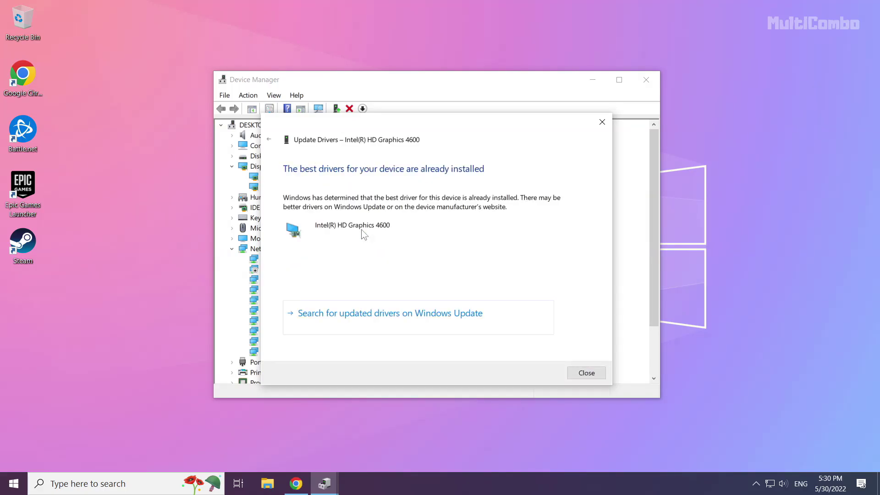
left_click(587, 374)
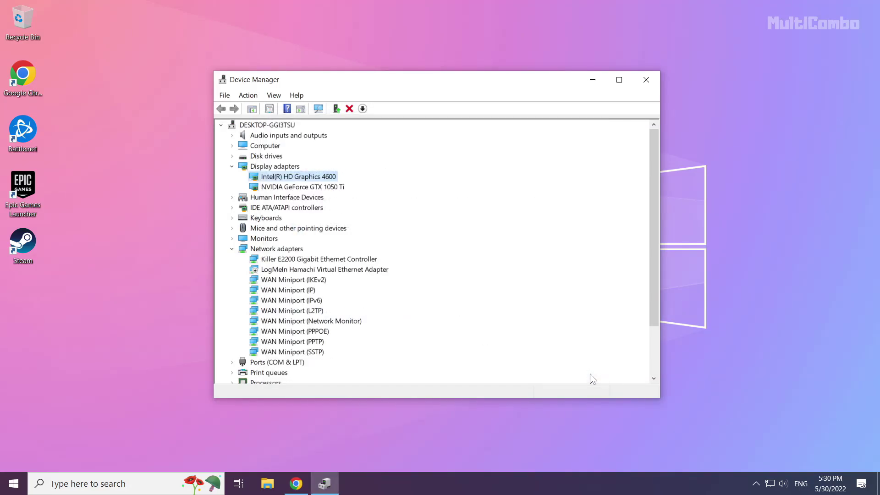
left_click(646, 81)
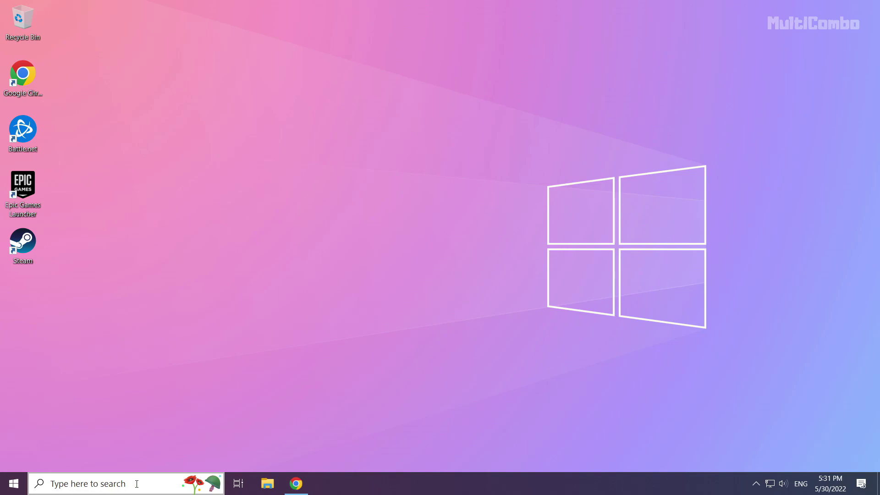
- Search 'update', check Windows Update, confirm the PC is up to date, and close Settings
left_click(109, 485)
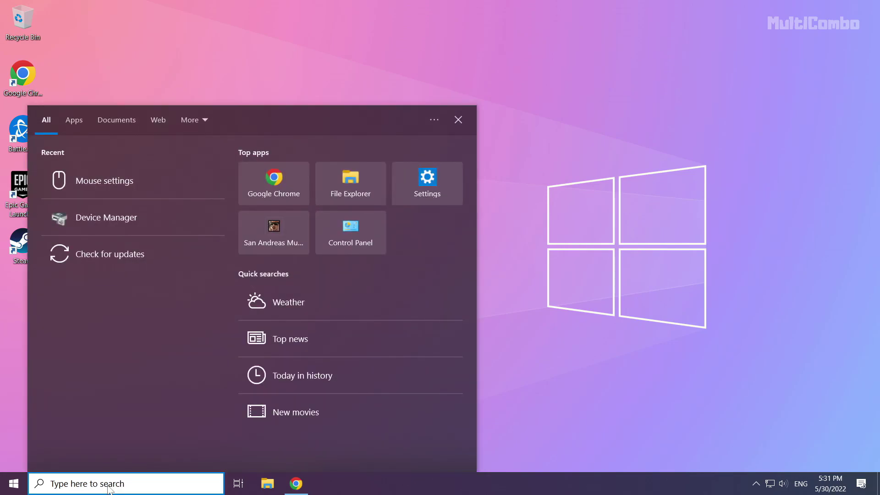
type("update")
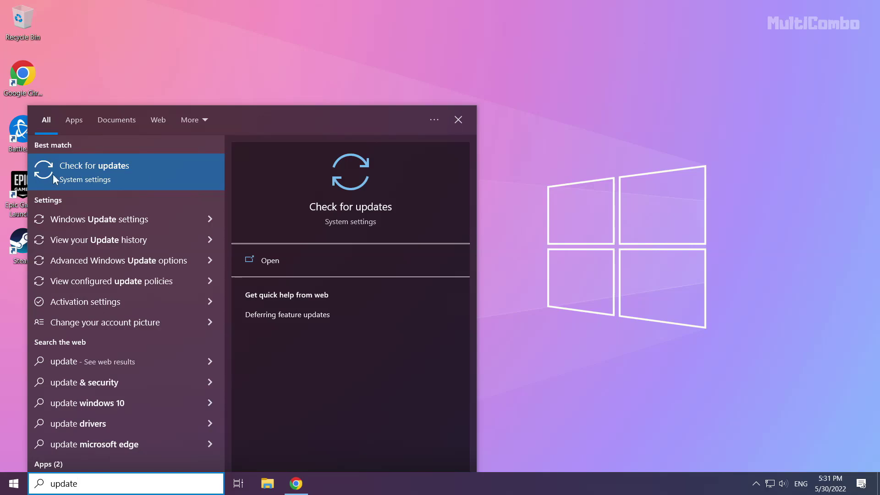
left_click(121, 172)
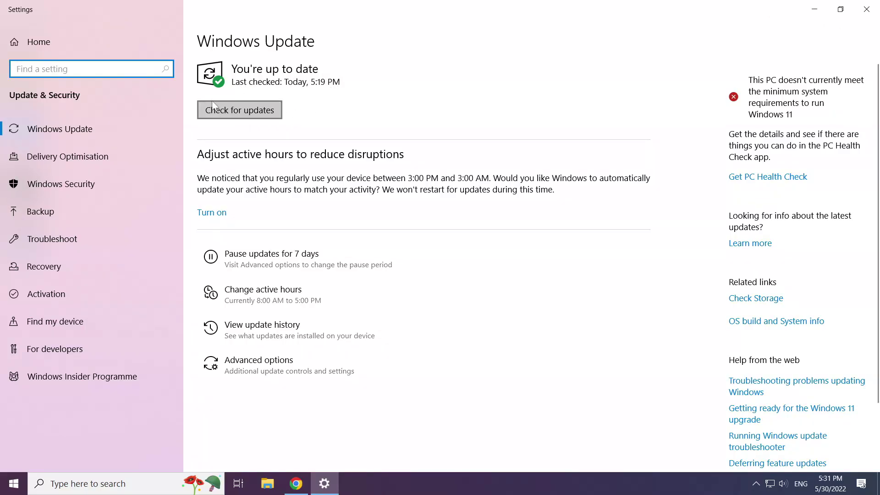
left_click(241, 112)
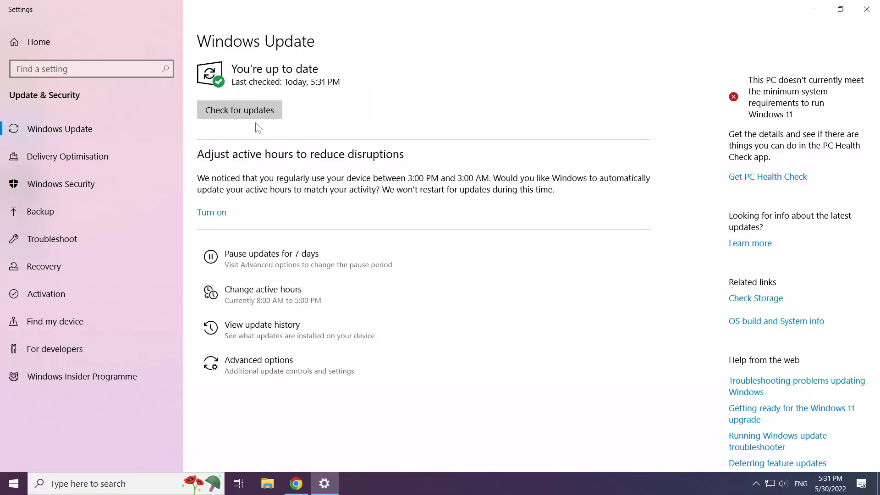
left_click(868, 10)
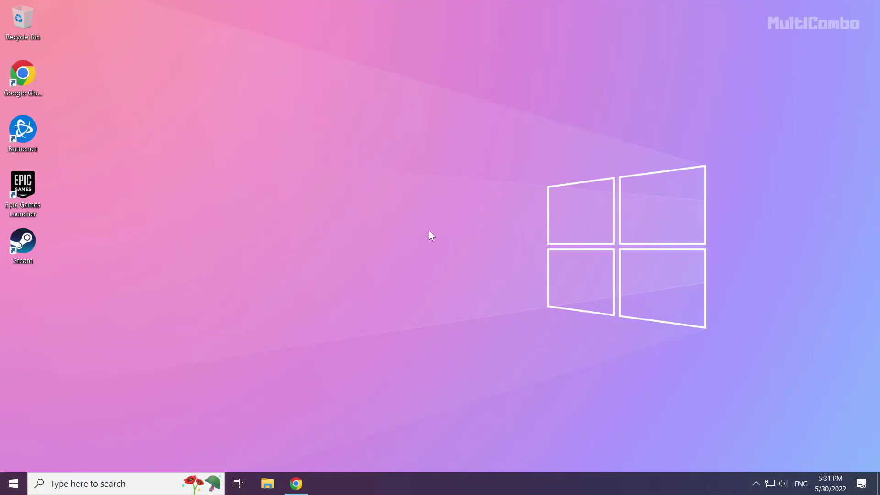
- Back in Chrome, download the DirectX End-User Runtime Web Installer (dxwebsetup (1).exe)
left_click(300, 490)
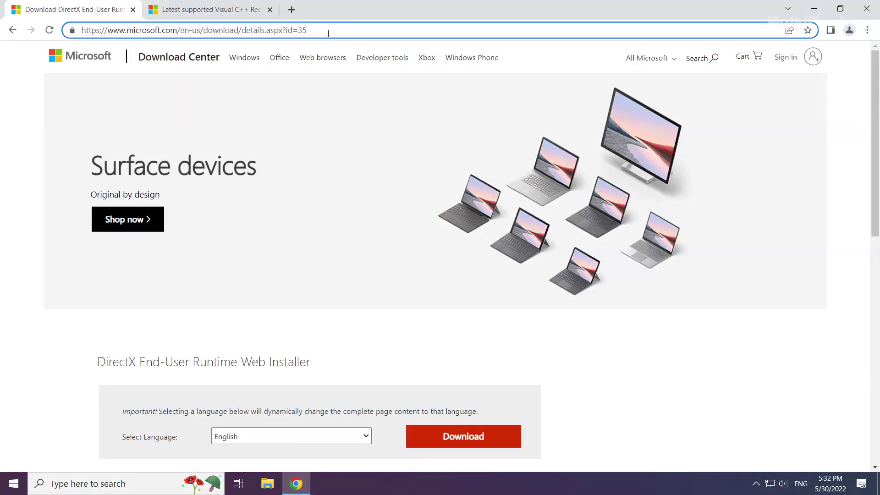
left_click_drag(334, 30, 370, 28)
left_click(358, 334)
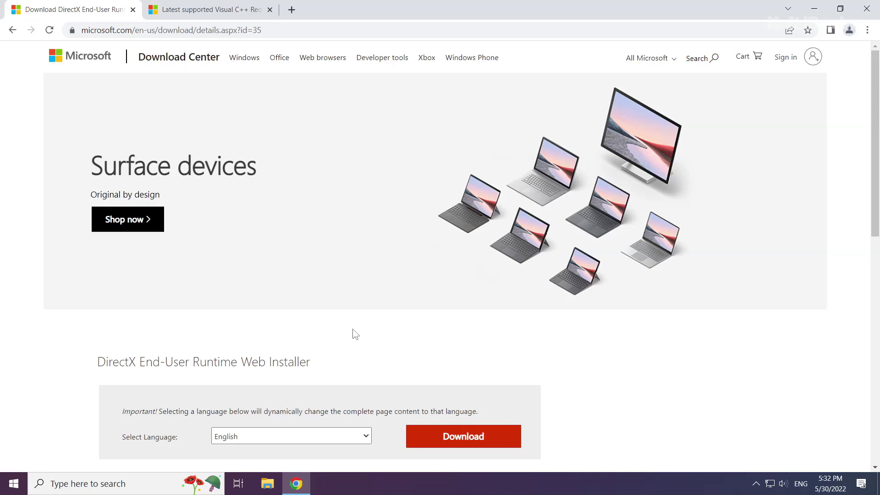
scroll(353, 333, "down", 1)
scroll(351, 329, "down", 1)
left_click_drag(312, 248, 80, 245)
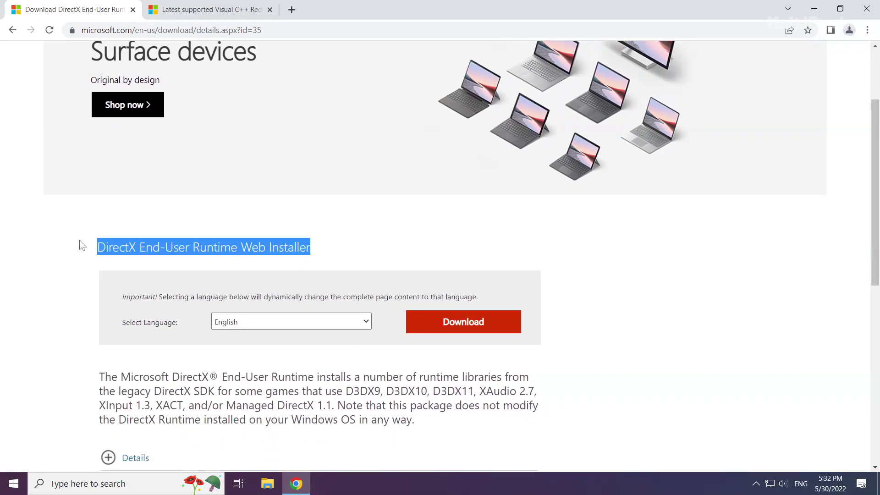
left_click(82, 246)
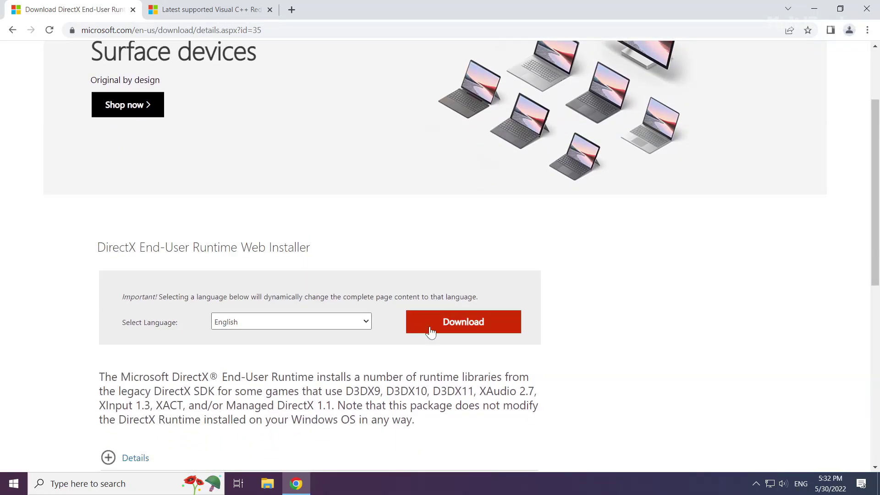
left_click(467, 328)
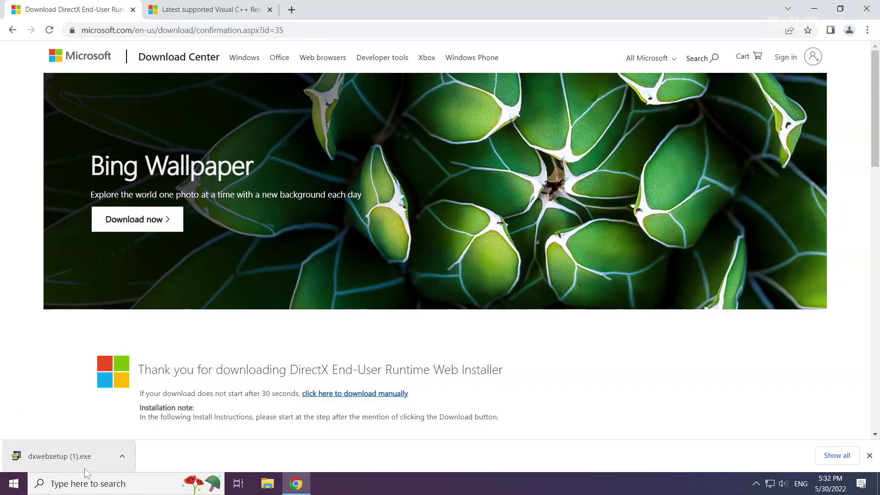
- Run dxwebsetup, accept the licence, decline the Bing Bar, and finish DirectX Setup
left_click(61, 456)
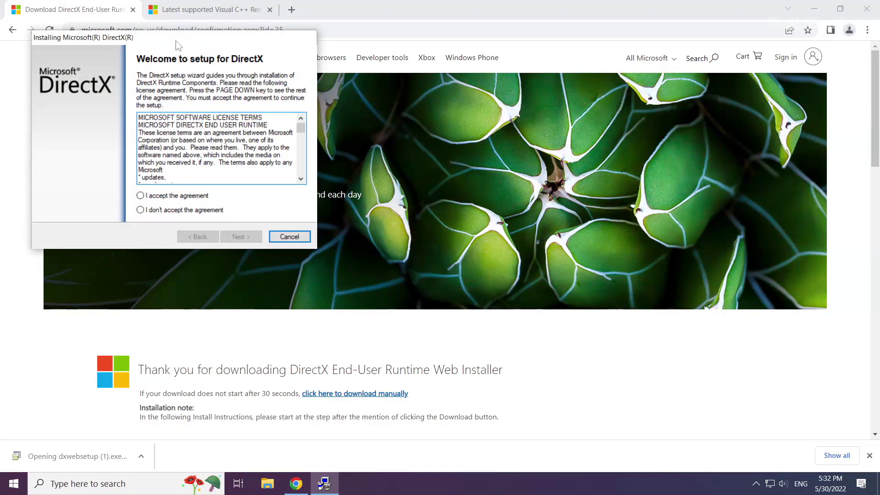
left_click_drag(177, 40, 430, 153)
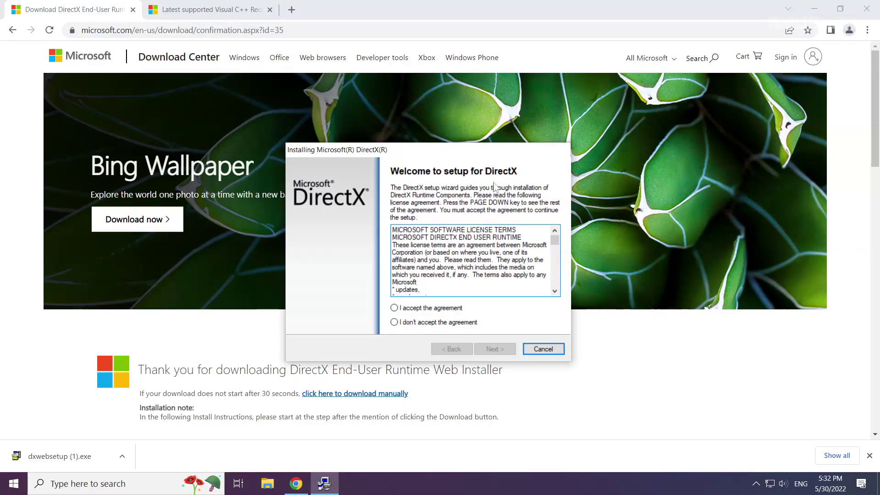
left_click_drag(555, 240, 557, 287)
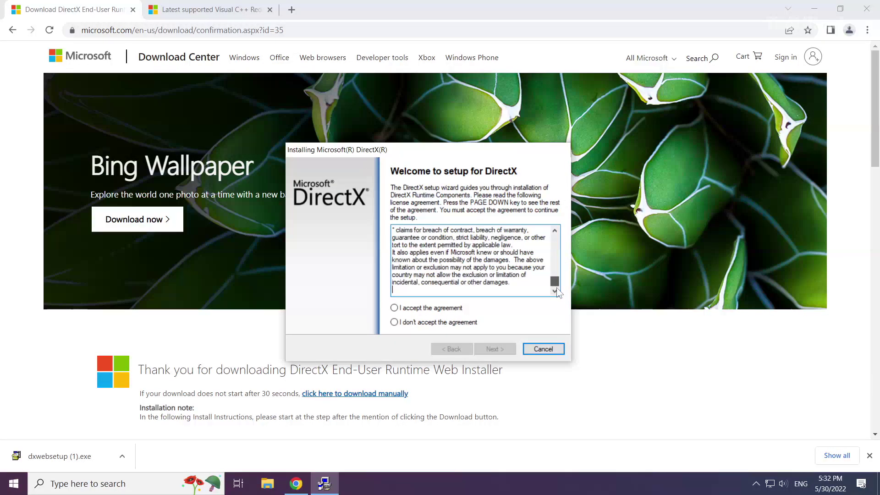
left_click(395, 308)
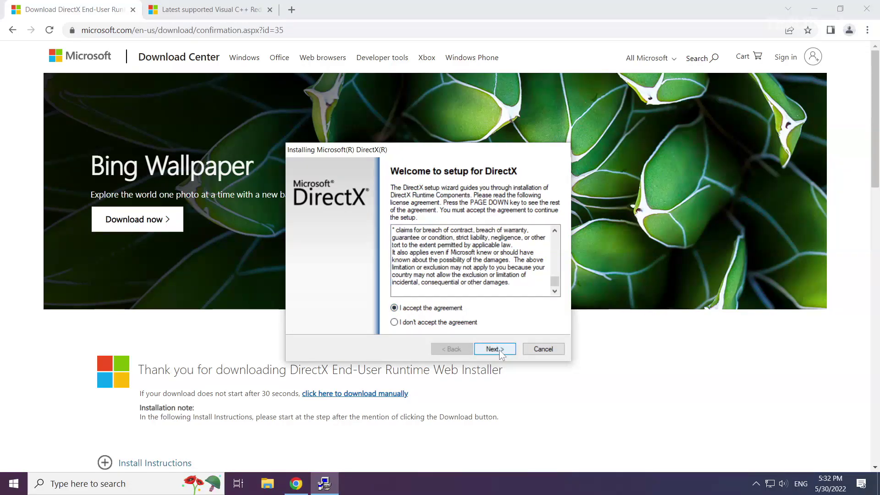
left_click(494, 350)
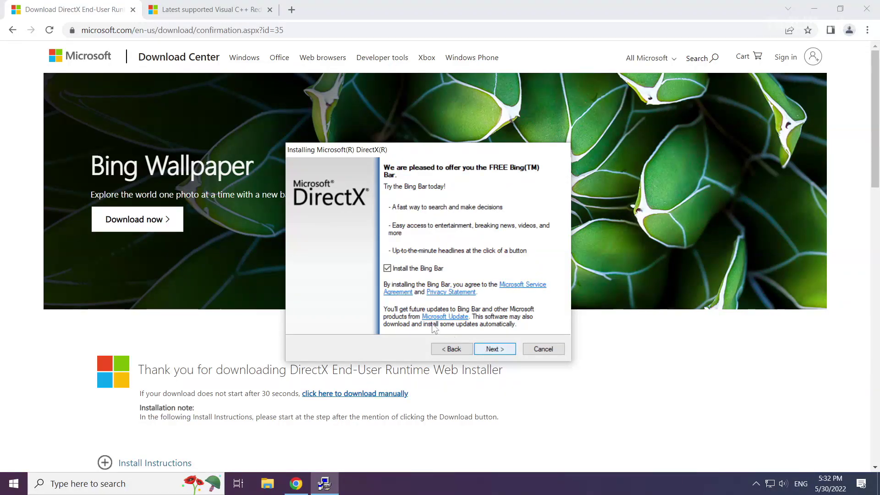
left_click(387, 270)
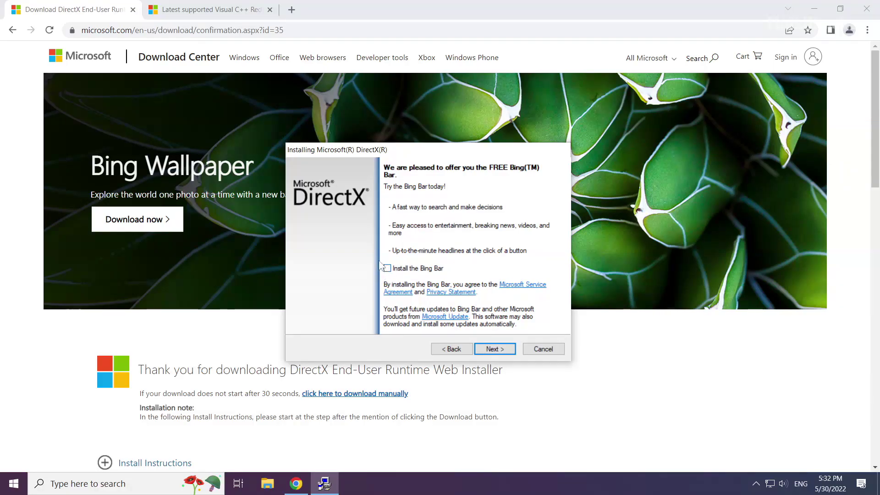
left_click(494, 348)
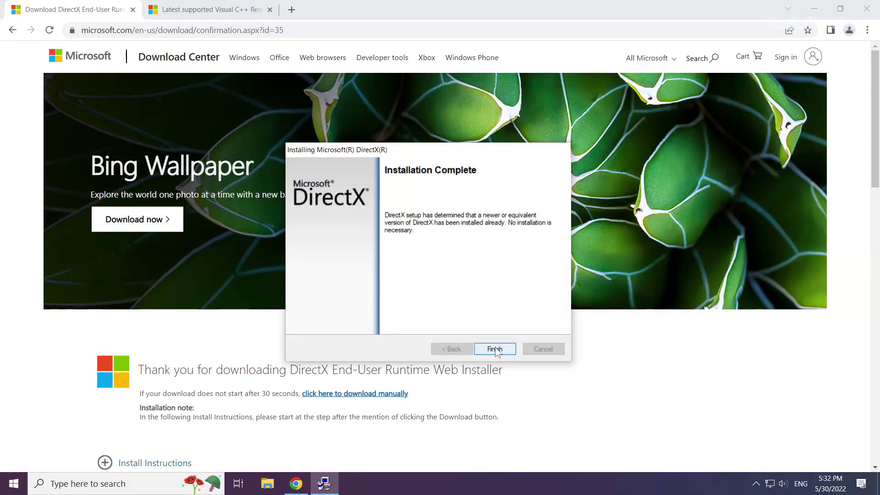
left_click(494, 349)
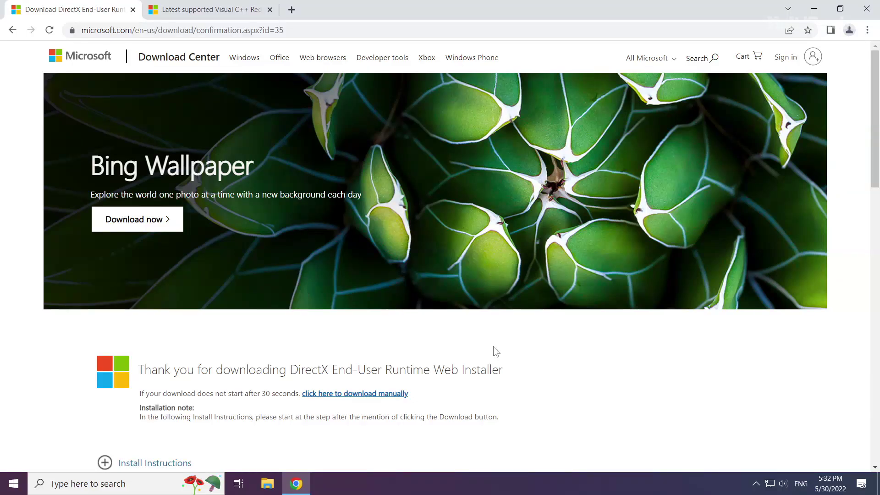
- Close the DirectX download tab, leaving the Visual C++ latest supported downloads page
left_click(133, 10)
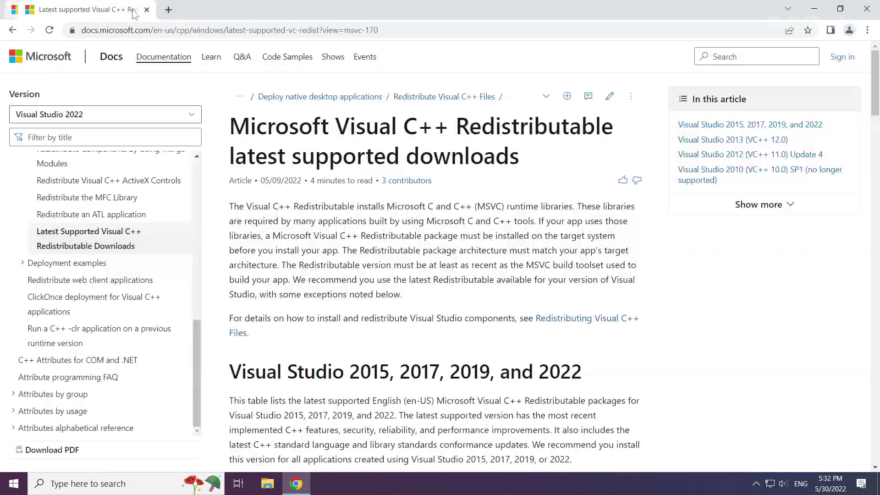
left_click_drag(412, 33, 287, 31)
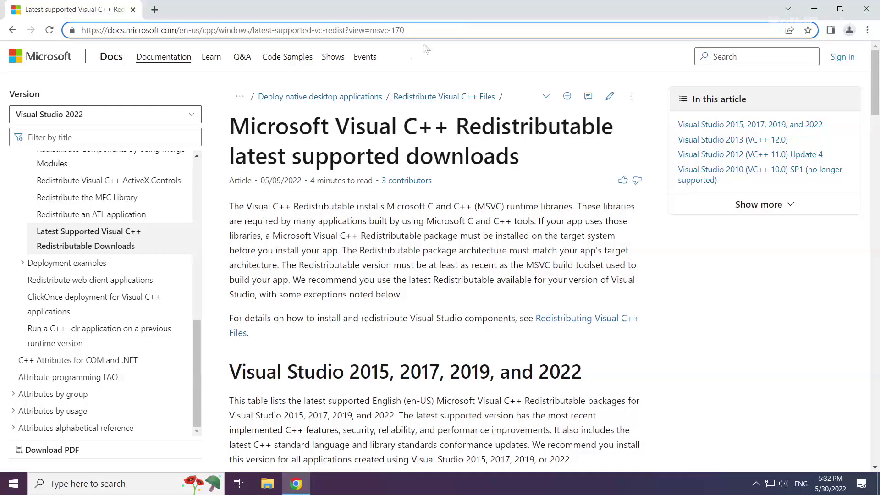
left_click(317, 83)
left_click_drag(224, 133, 446, 131)
left_click(239, 351)
left_click_drag(230, 372, 603, 375)
left_click(603, 375)
- In the Visual Studio 2015-2022 table, download the ARM64 Visual C++ redistributable
scroll(445, 359, "down", 3)
scroll(445, 359, "down", 2)
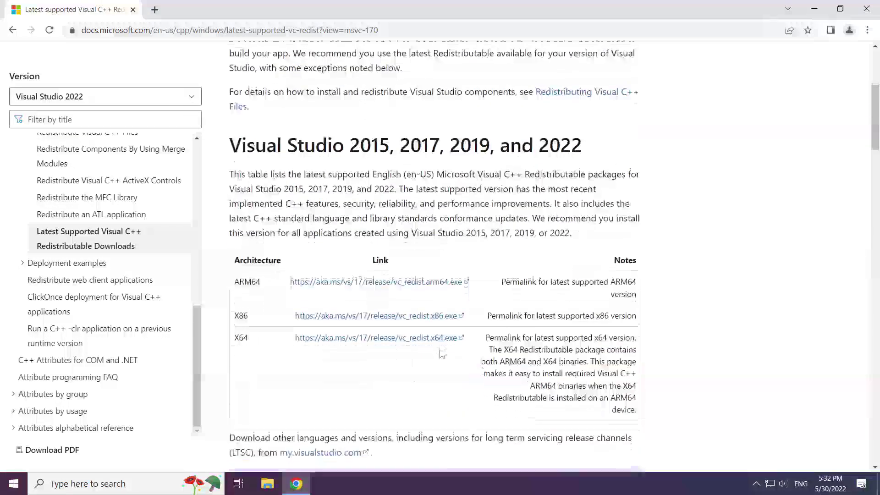
left_click_drag(234, 277, 494, 336)
left_click(494, 336)
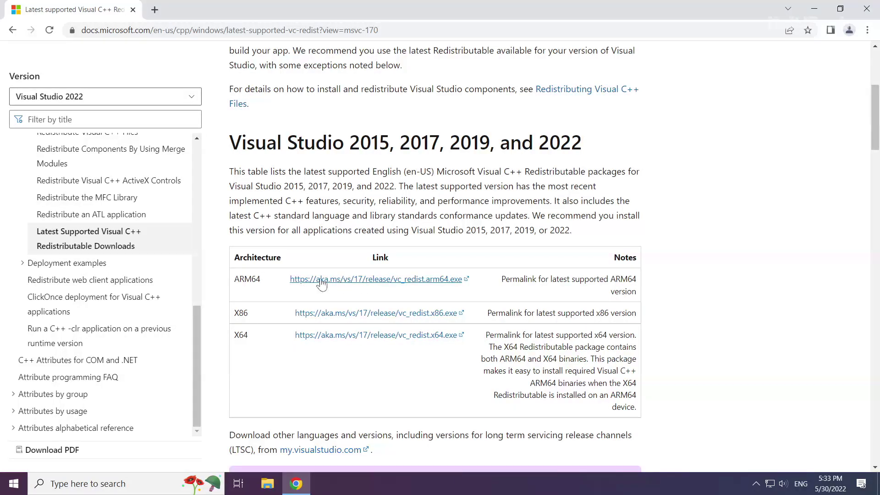
left_click(352, 283)
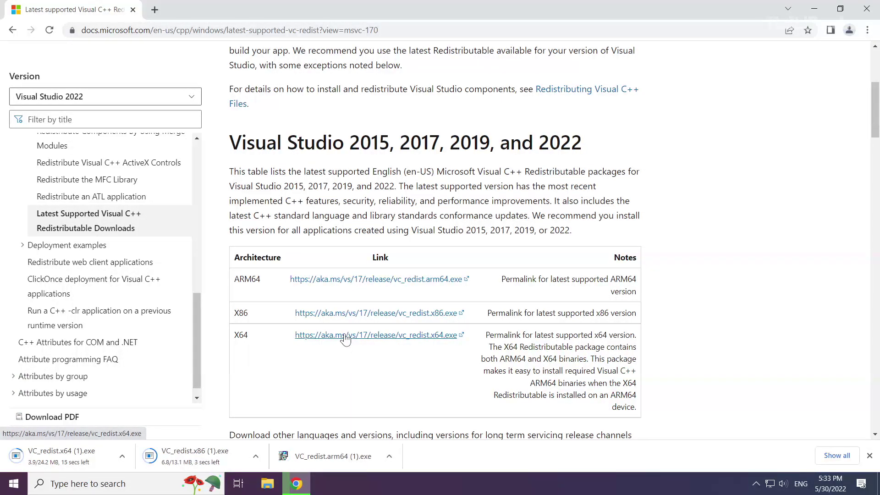
- Run VC_redist.arm64, agree to the licence terms, and install it
left_click(337, 459)
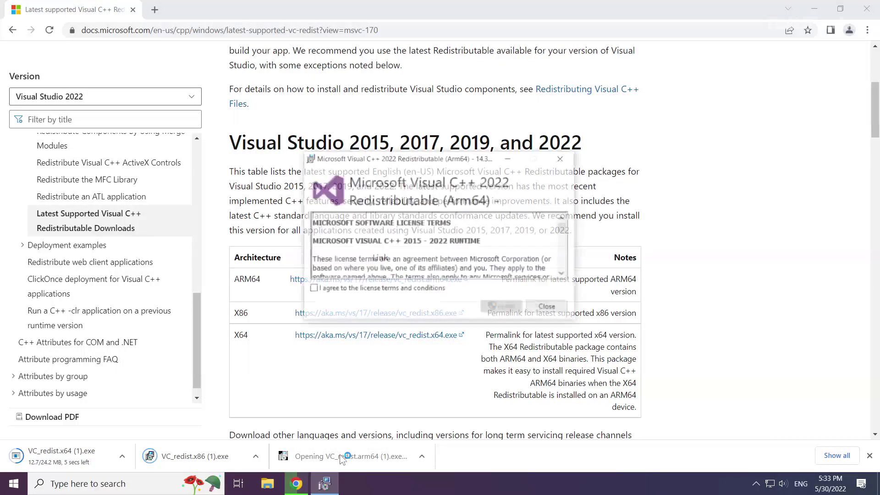
left_click_drag(564, 230, 564, 264)
left_click(313, 290)
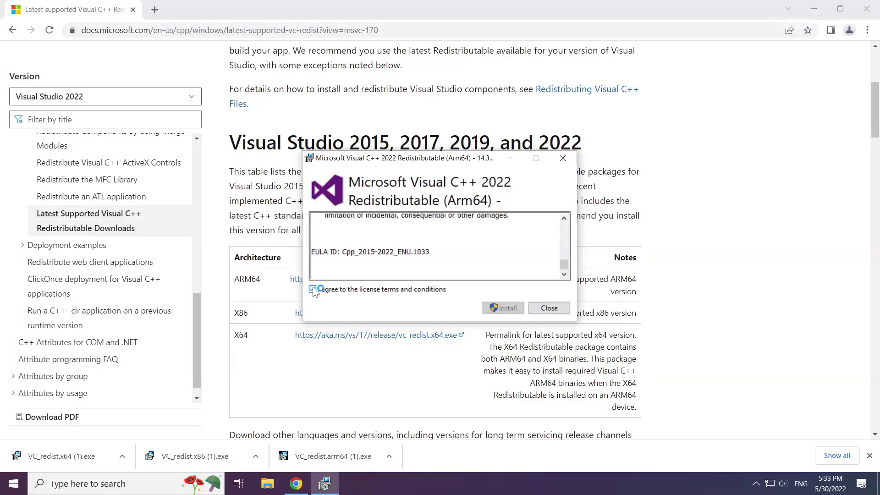
left_click(500, 310)
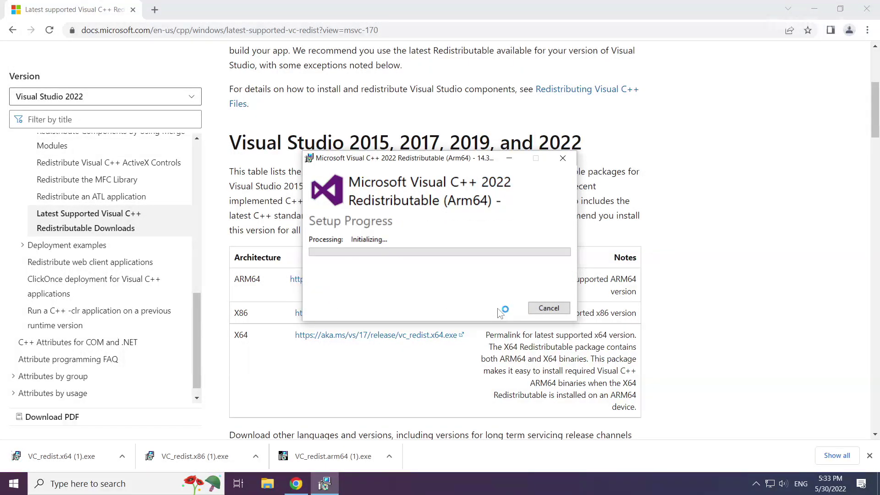
- Run VC_redist.x86, agree to the licence, install version 14.32.31326, and close the installer
left_click(198, 456)
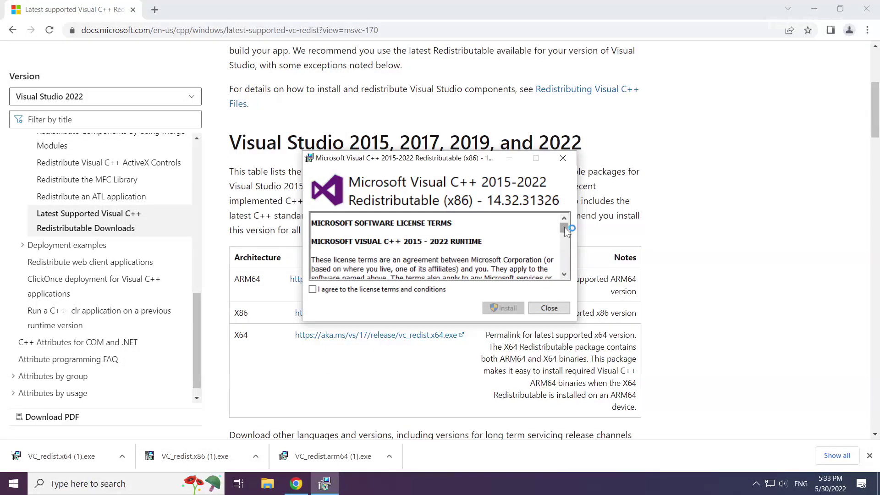
left_click_drag(565, 228, 564, 265)
left_click(313, 290)
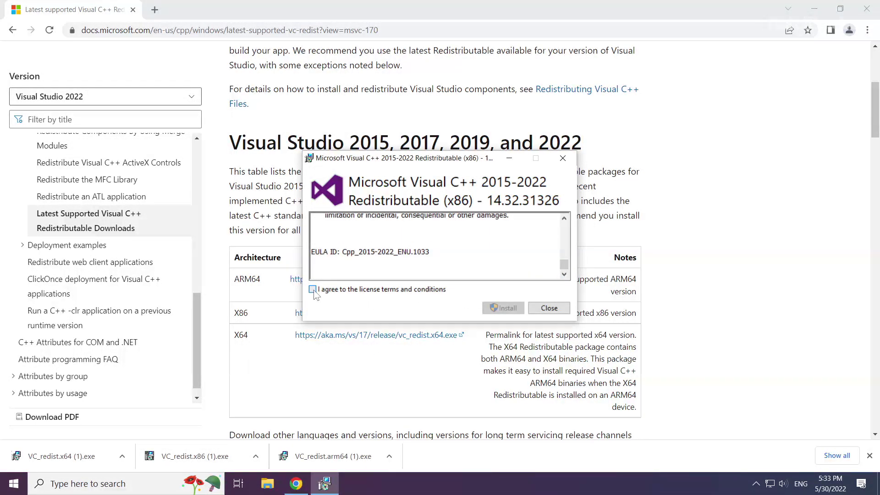
left_click(505, 310)
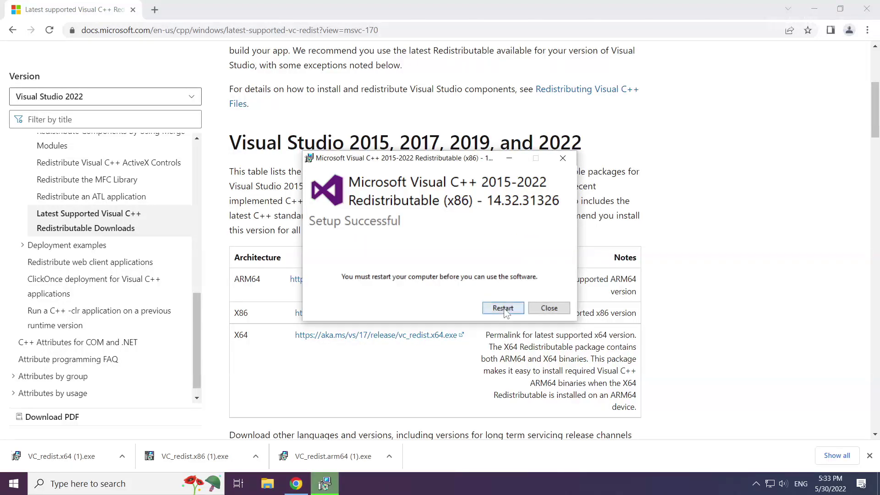
left_click(550, 308)
- Run VC_redist.x64, agree to the licence, install 14.32.31326 successfully, and close the installer
left_click(66, 457)
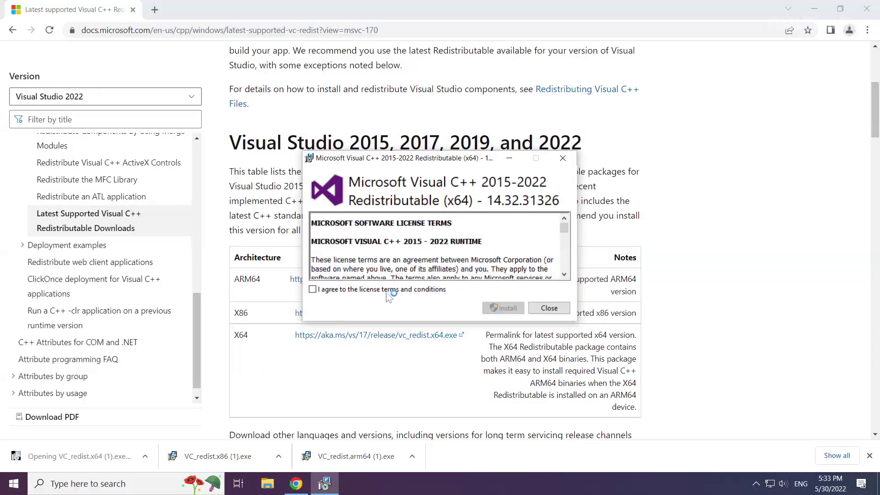
left_click_drag(564, 228, 565, 271)
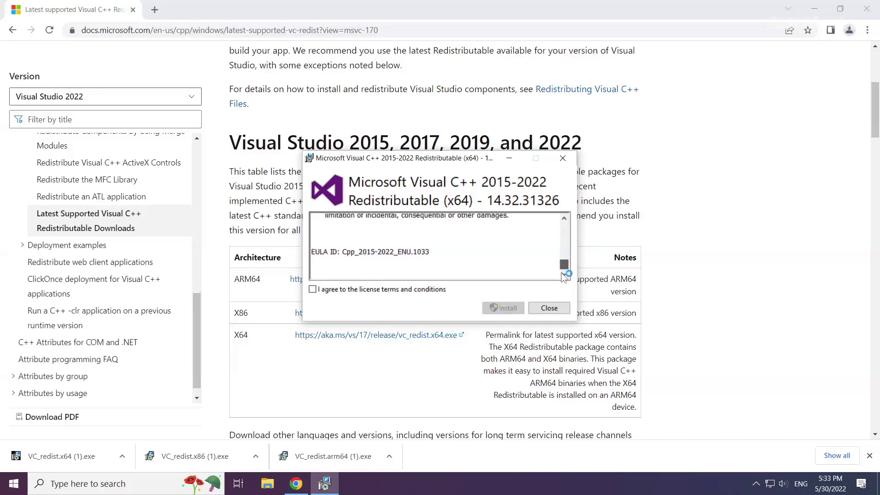
left_click(312, 289)
left_click(505, 308)
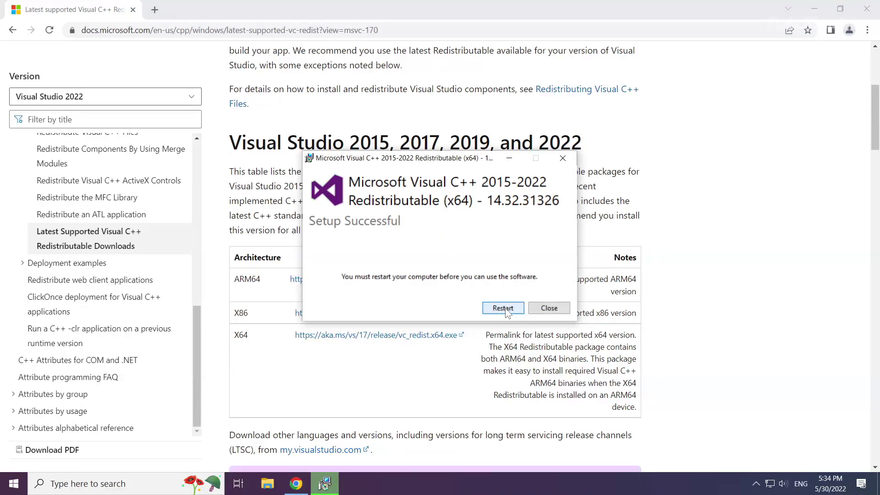
left_click(549, 308)
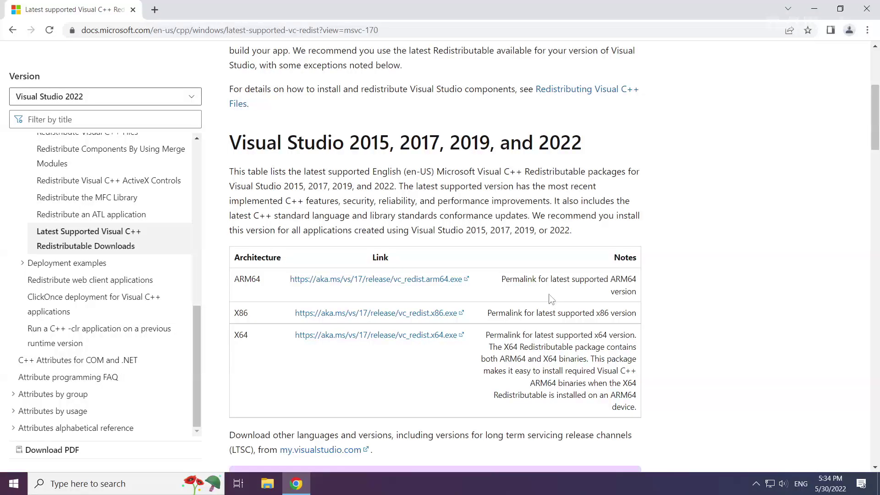
- Close Chrome and bring up the Win+X power-user menu from the Start button
left_click(867, 11)
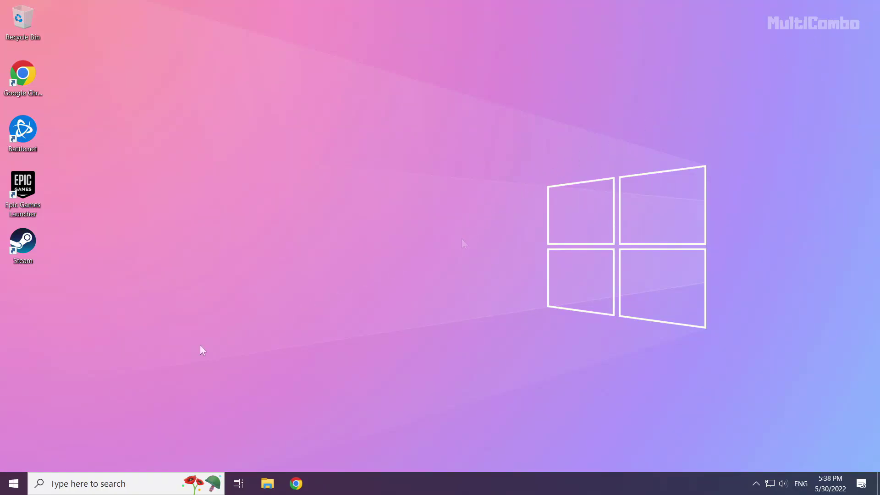
right_click(14, 489)
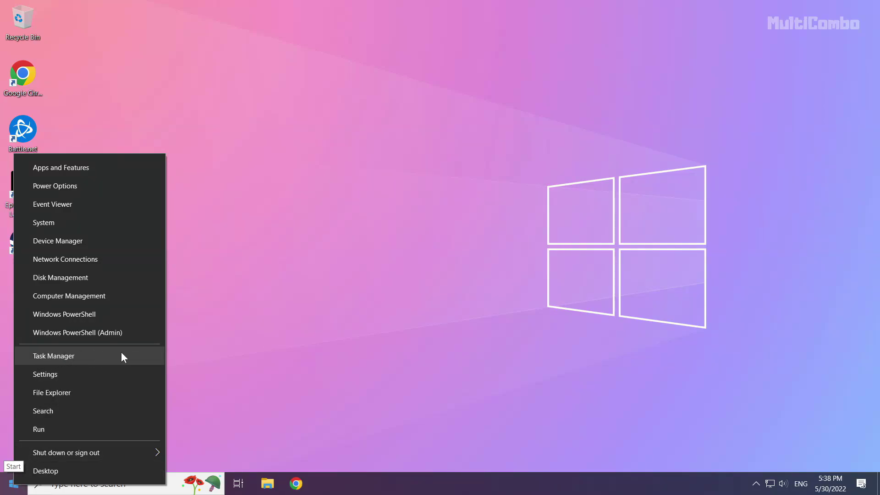
- Launch Task Manager and disable Microsoft Edge in the Startup list
left_click(83, 357)
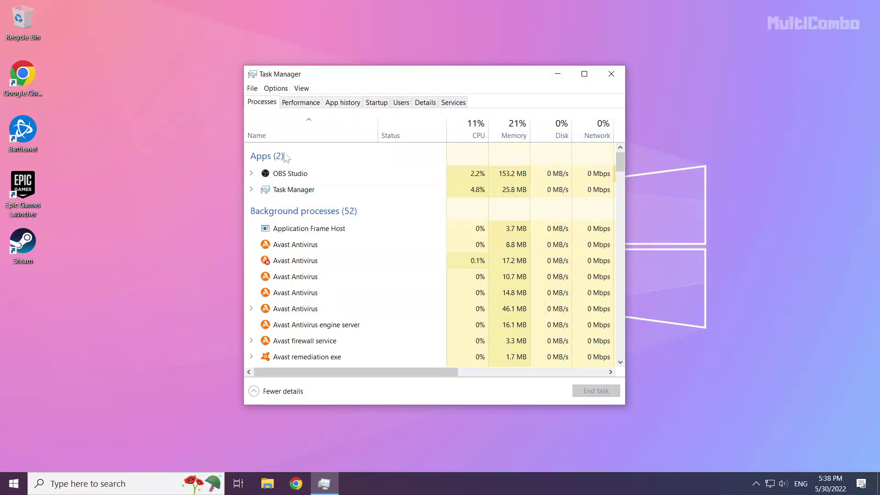
left_click(379, 105)
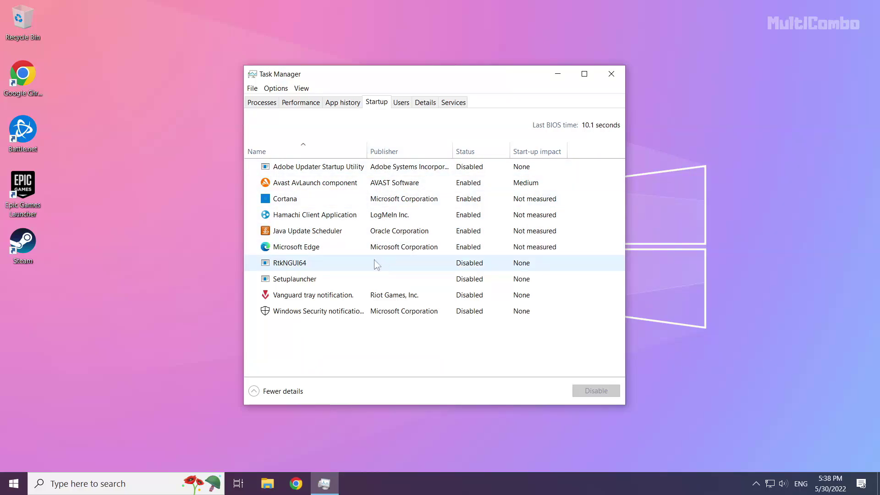
left_click(333, 246)
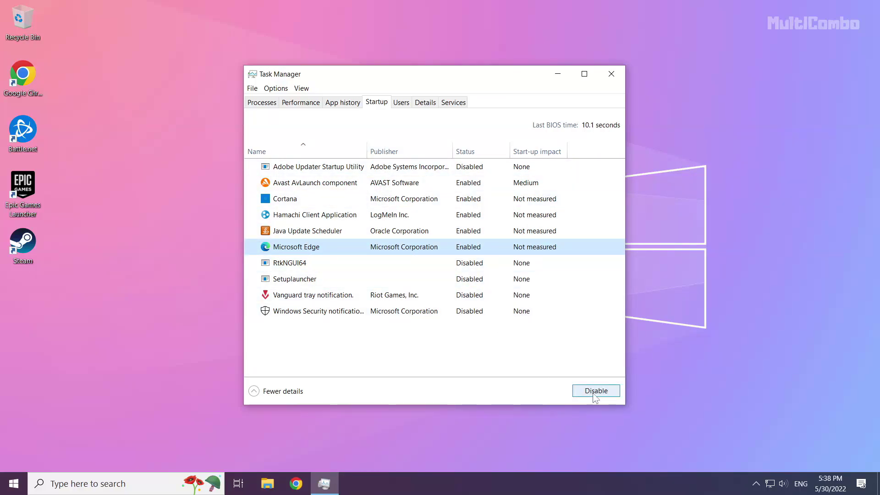
left_click(596, 391)
- Disable Java Update Scheduler, Hamachi Client Application and Cortana at startup, then close Task Manager
left_click(348, 234)
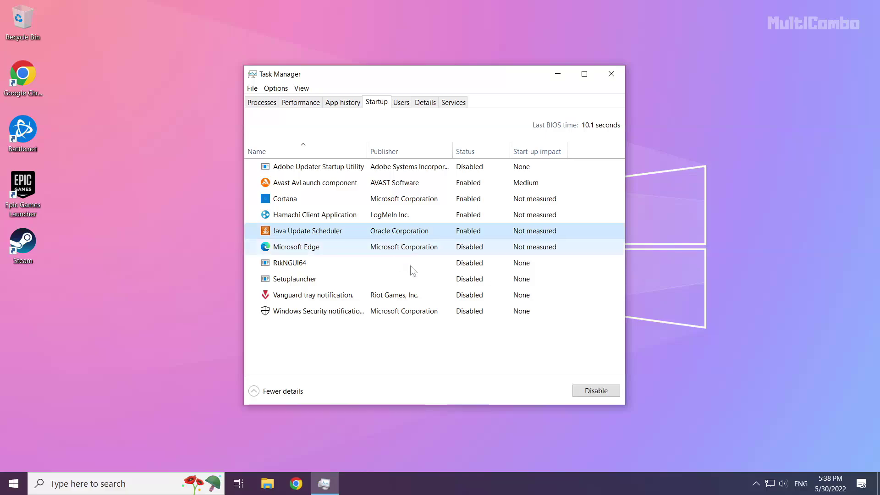
left_click(598, 392)
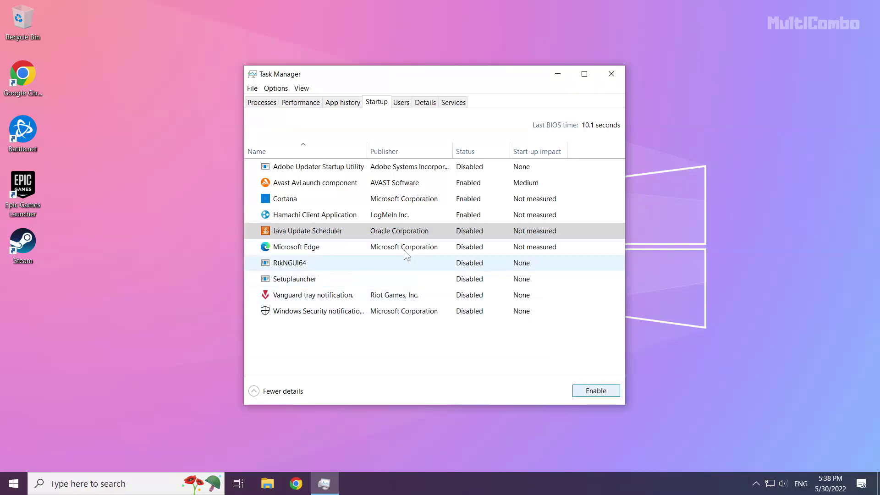
left_click(376, 217)
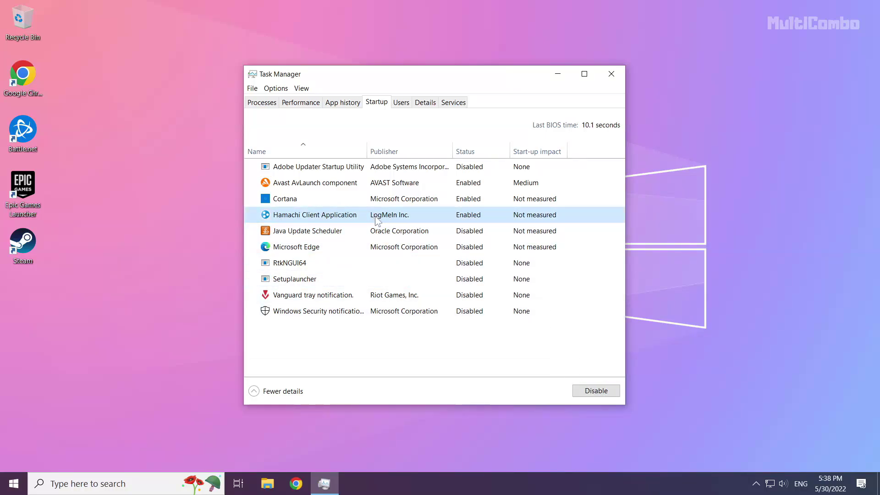
left_click(609, 393)
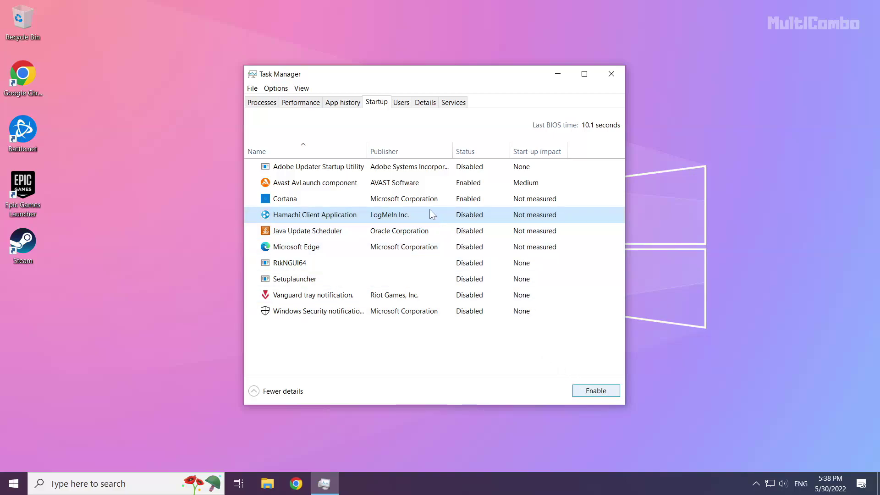
left_click(423, 203)
left_click(598, 392)
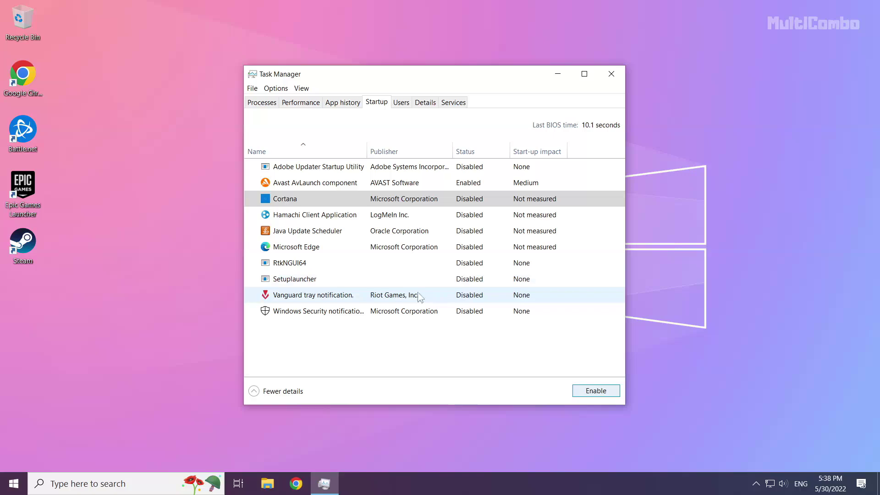
left_click(613, 74)
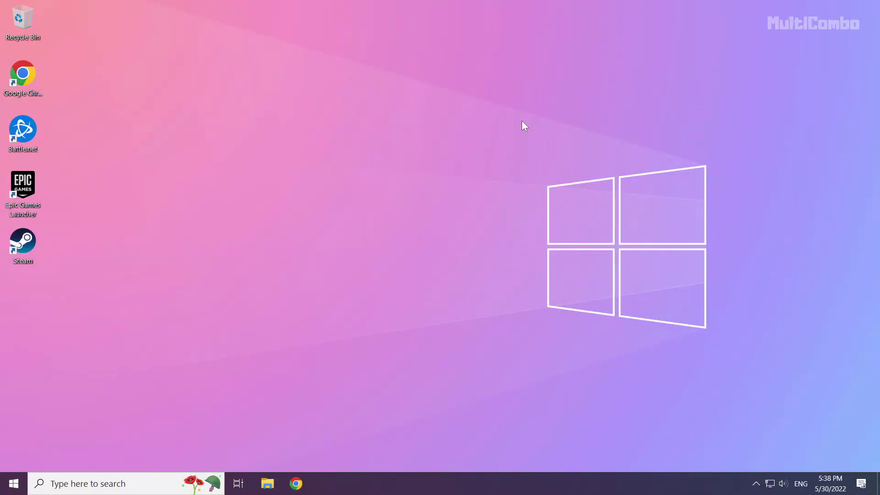